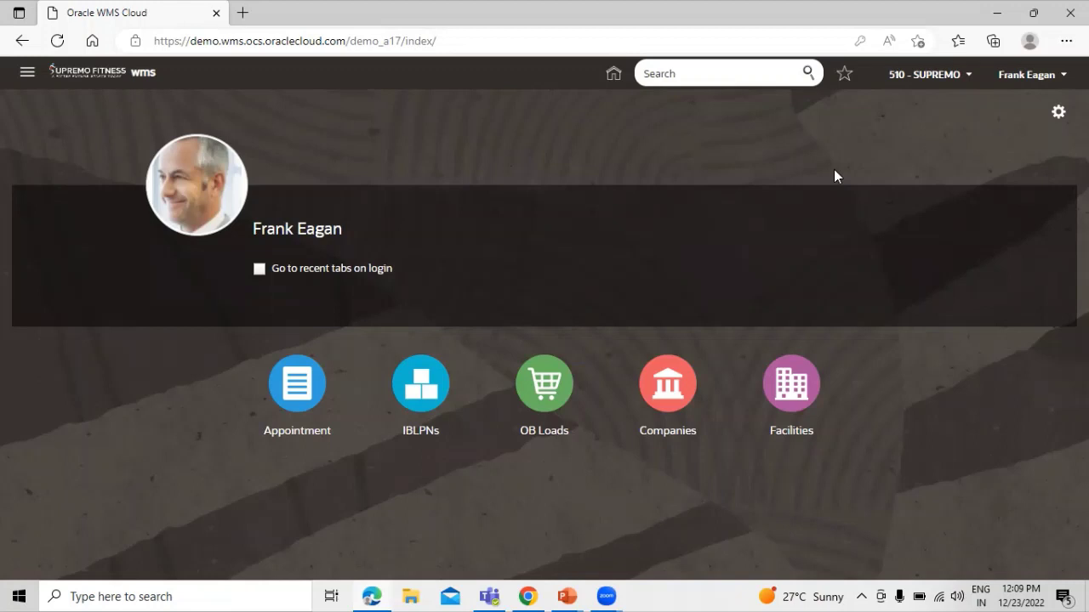
# - Open the IB Shipment screen by searching for 'ib'
pyautogui.click(699, 78)
pyautogui.write('ib')
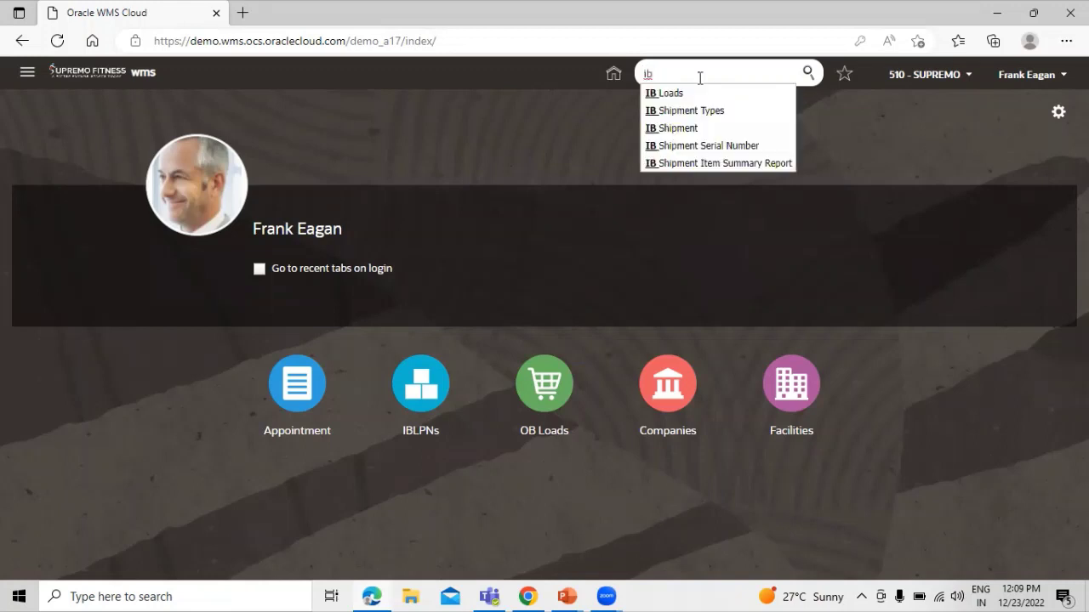
pyautogui.click(683, 127)
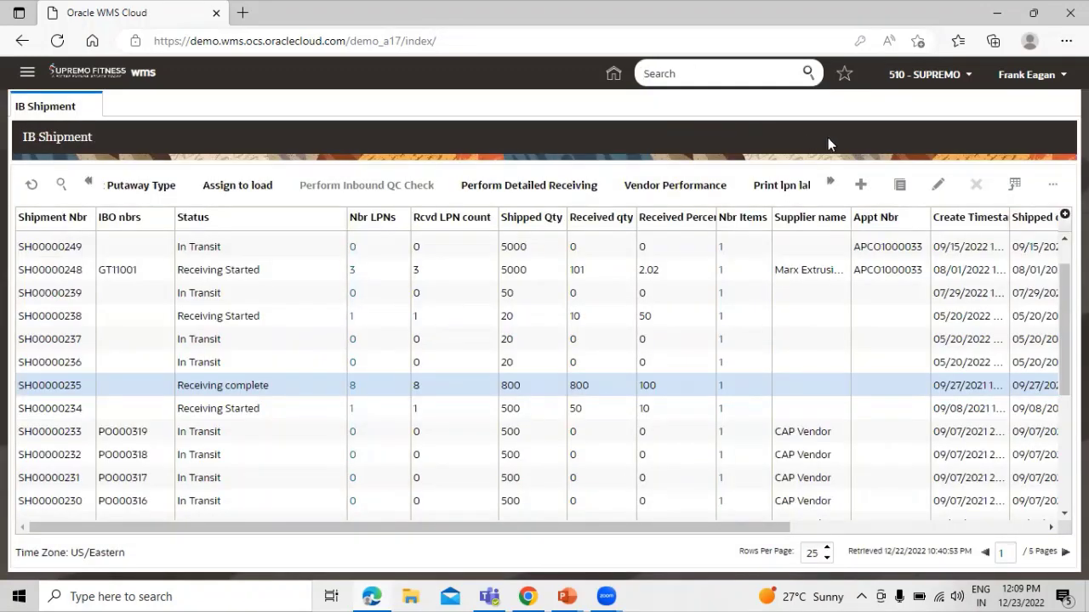
# - Create and save a new inbound shipment with generated number SH00000310
pyautogui.click(862, 187)
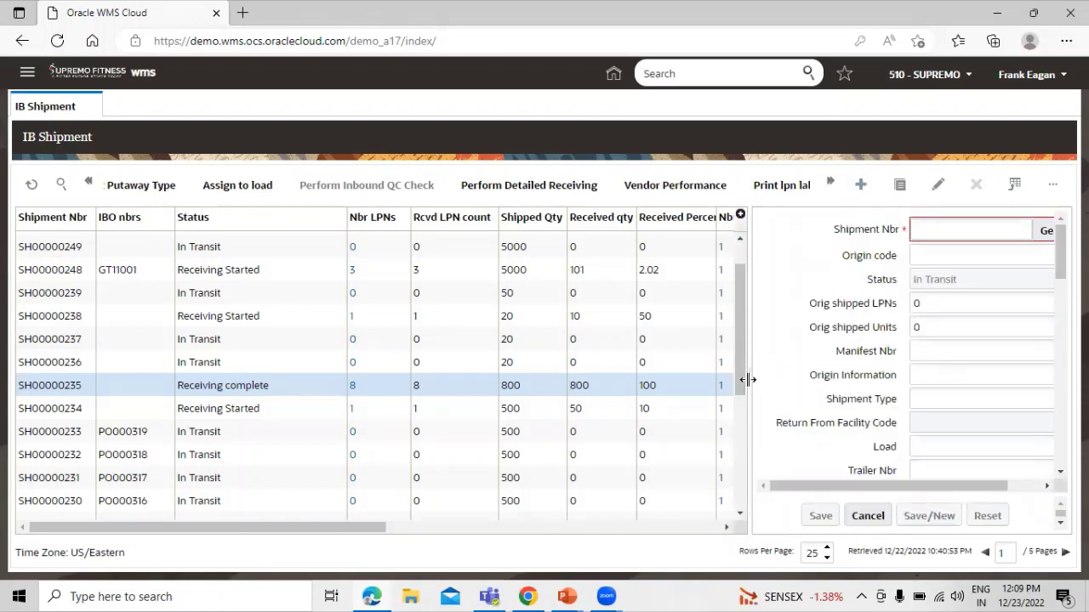
pyautogui.moveTo(747, 380); pyautogui.dragTo(645, 383)
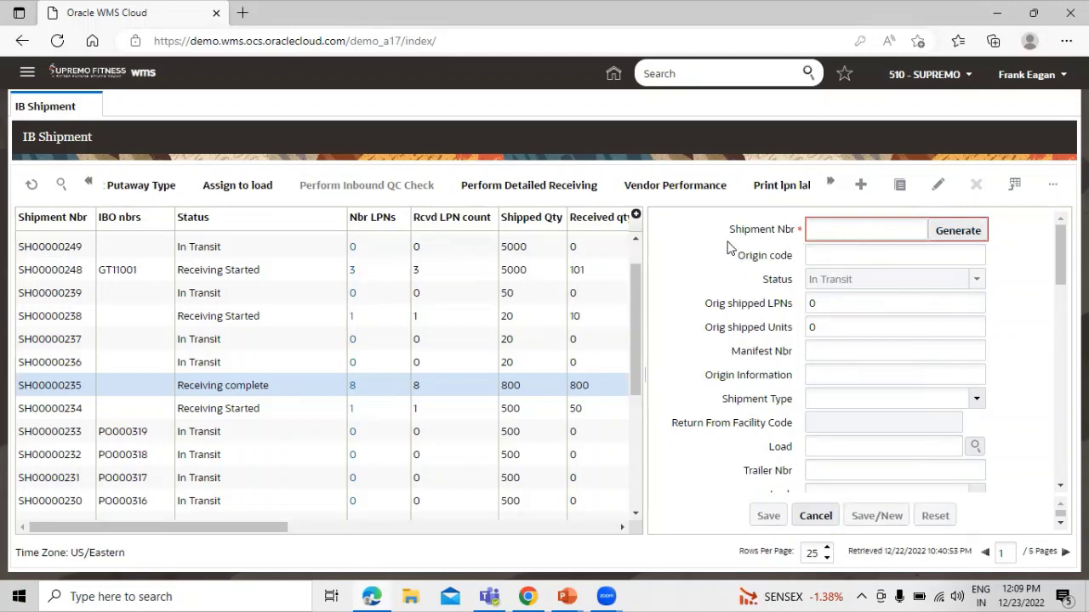
pyautogui.click(934, 237)
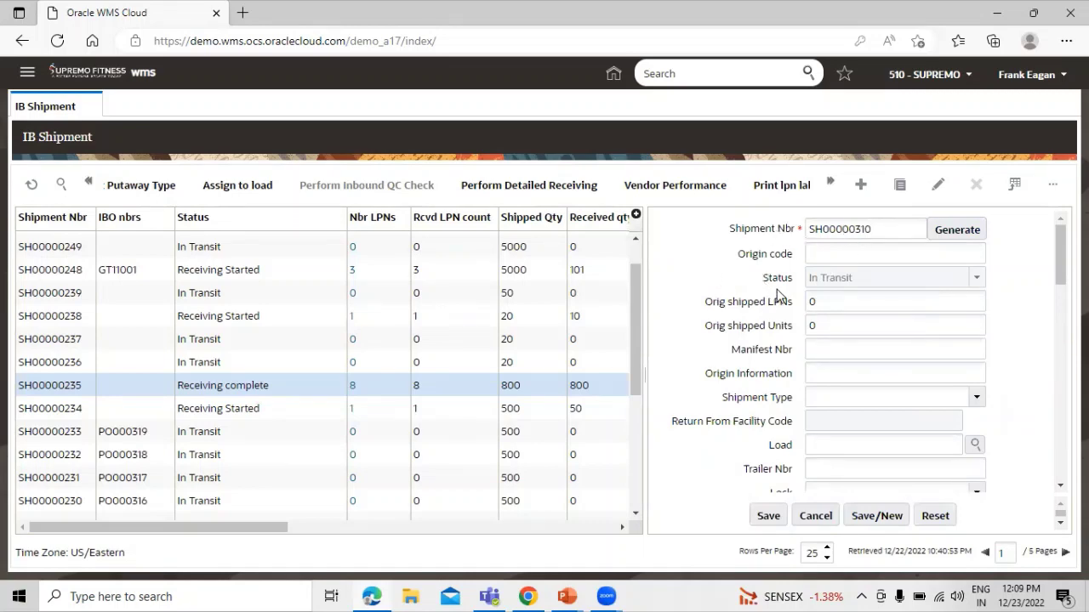
pyautogui.scroll(-3, 721, 281)
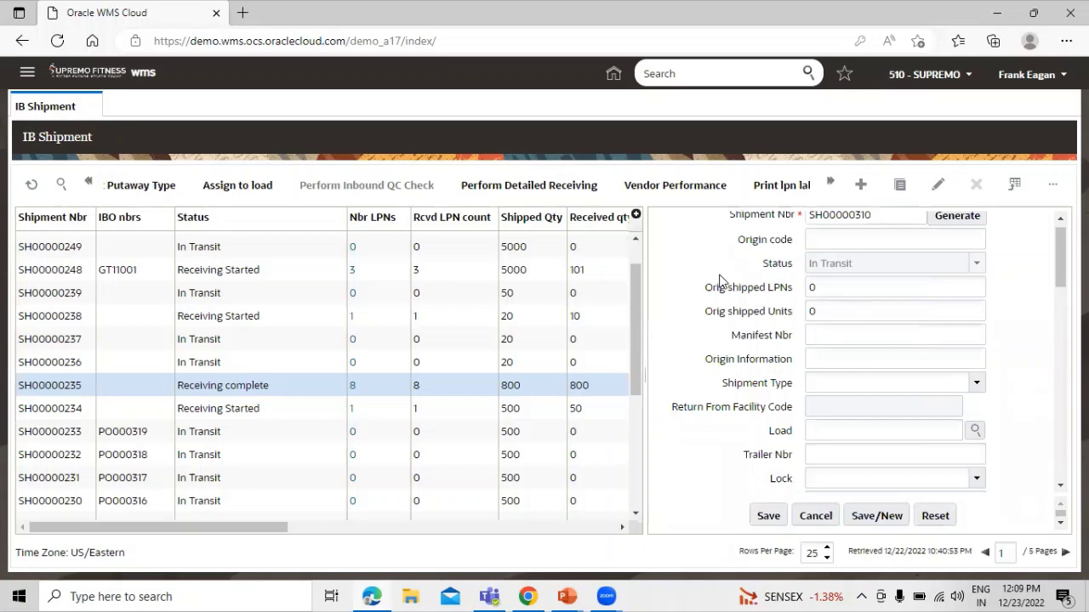
pyautogui.scroll(-15, 721, 281)
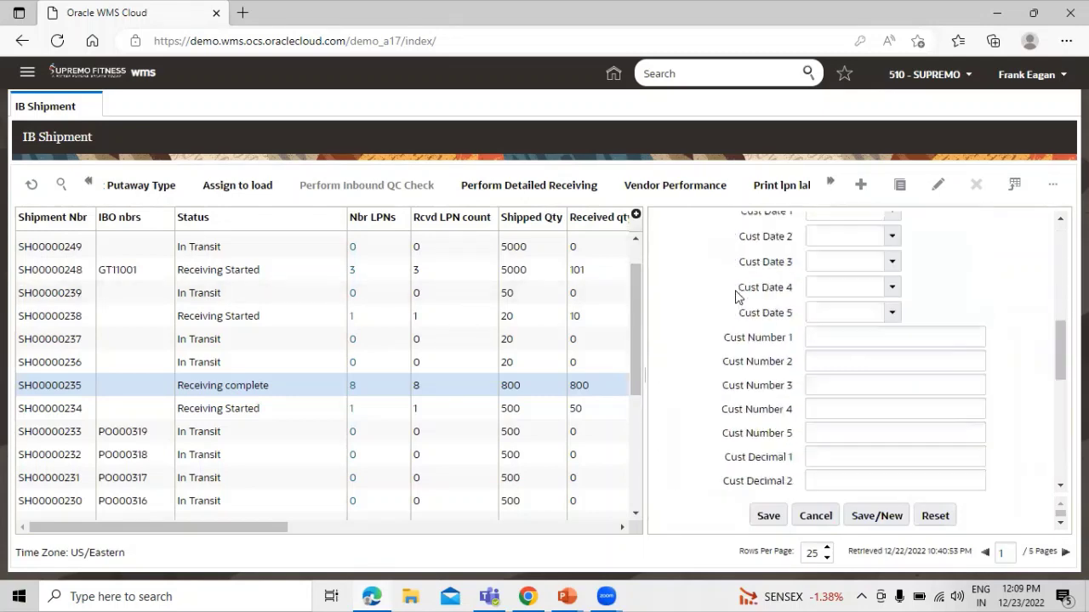
pyautogui.scroll(15, 737, 295)
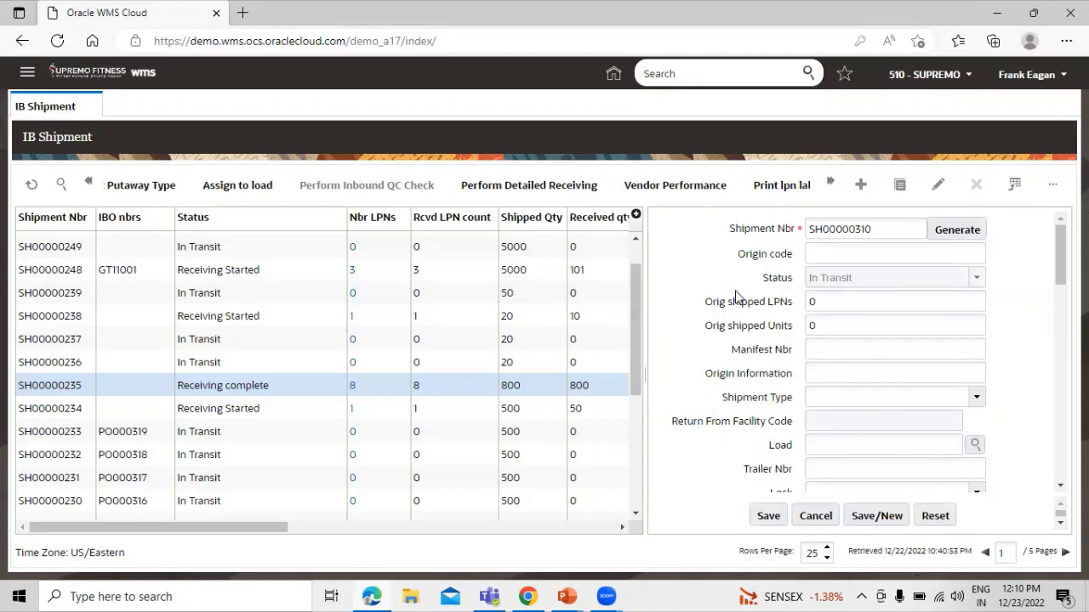
pyautogui.click(758, 514)
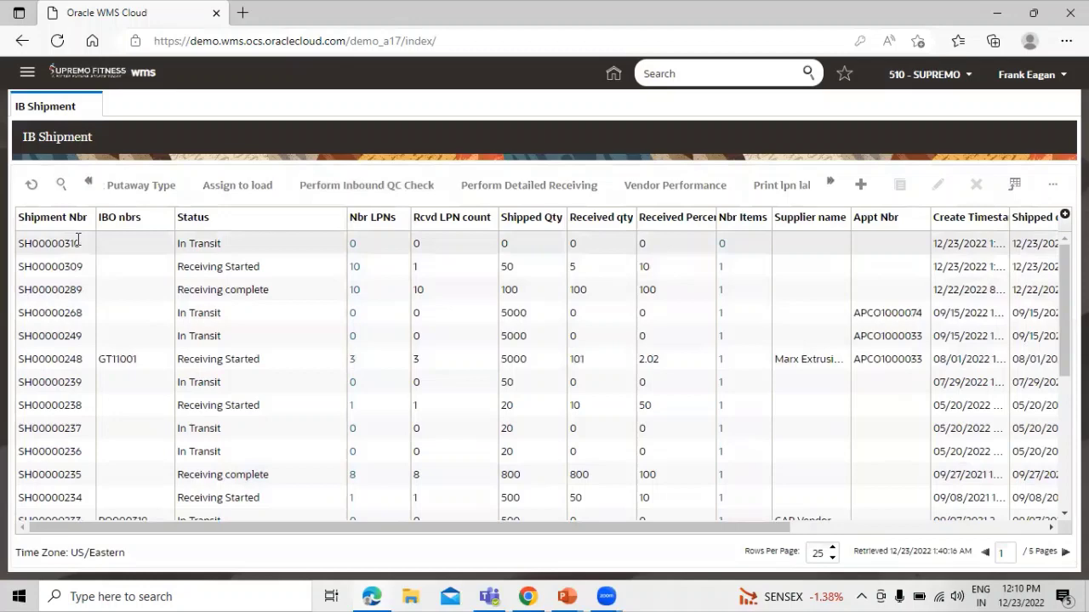
# - Select shipment SH00000310 and open its Inbound Shipment Dtl lines
pyautogui.click(85, 243)
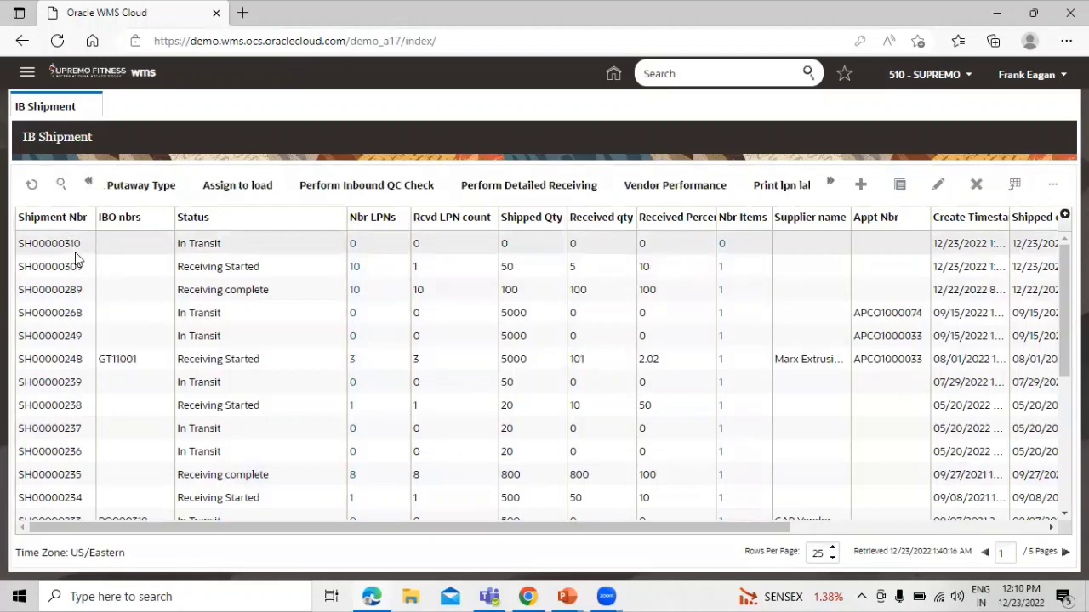
pyautogui.click(89, 183)
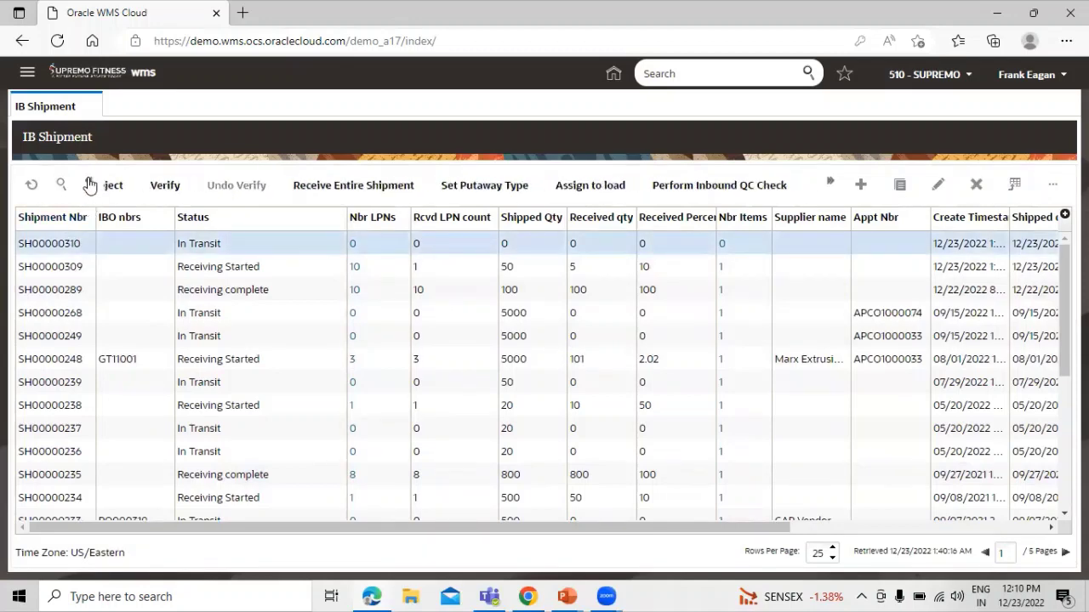
pyautogui.click(89, 184)
pyautogui.click(88, 184)
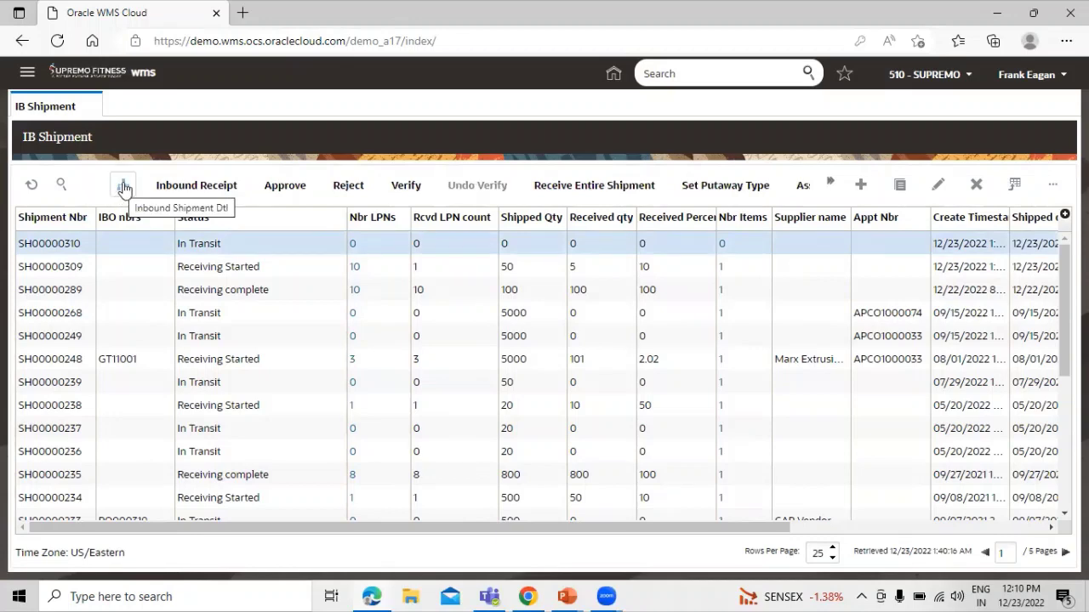
pyautogui.click(124, 187)
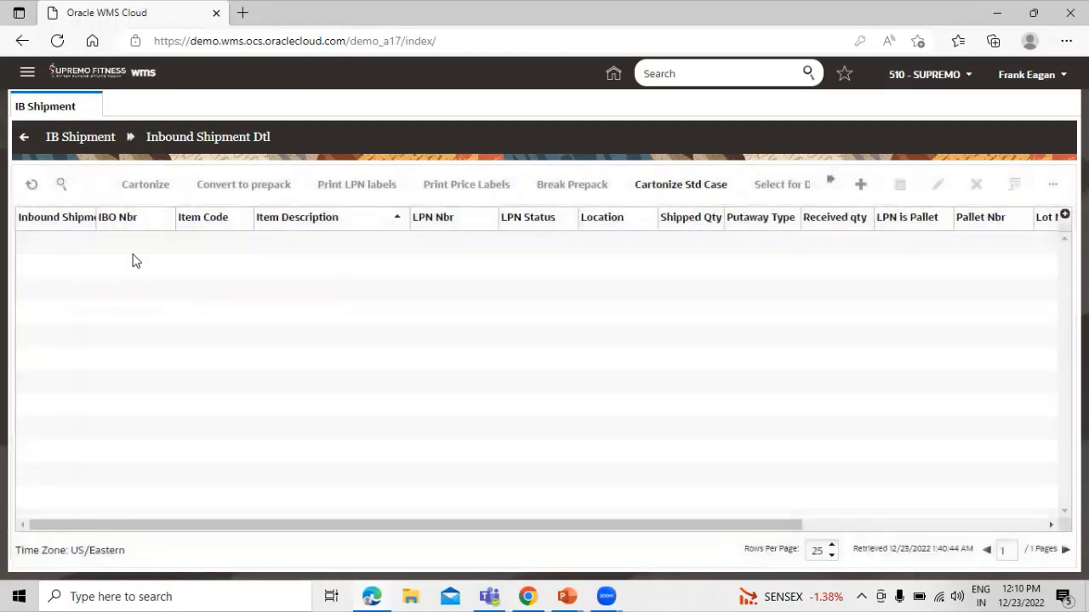
# - Add a detail line with shipped quantity 100 and item MFG9303, found by searching 'bearing'
pyautogui.click(861, 187)
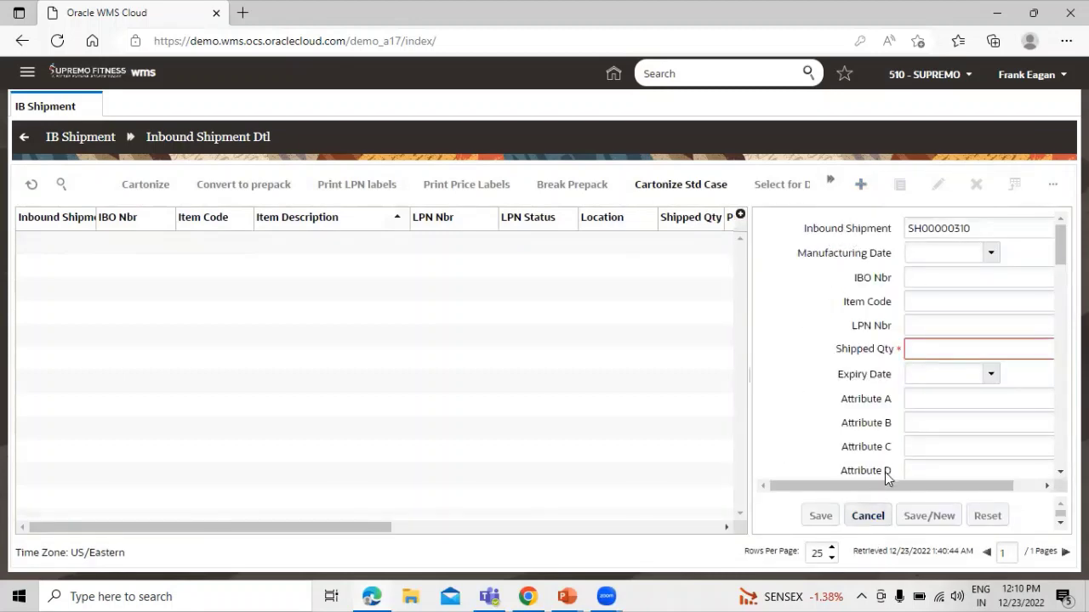
pyautogui.moveTo(900, 482); pyautogui.dragTo(929, 481)
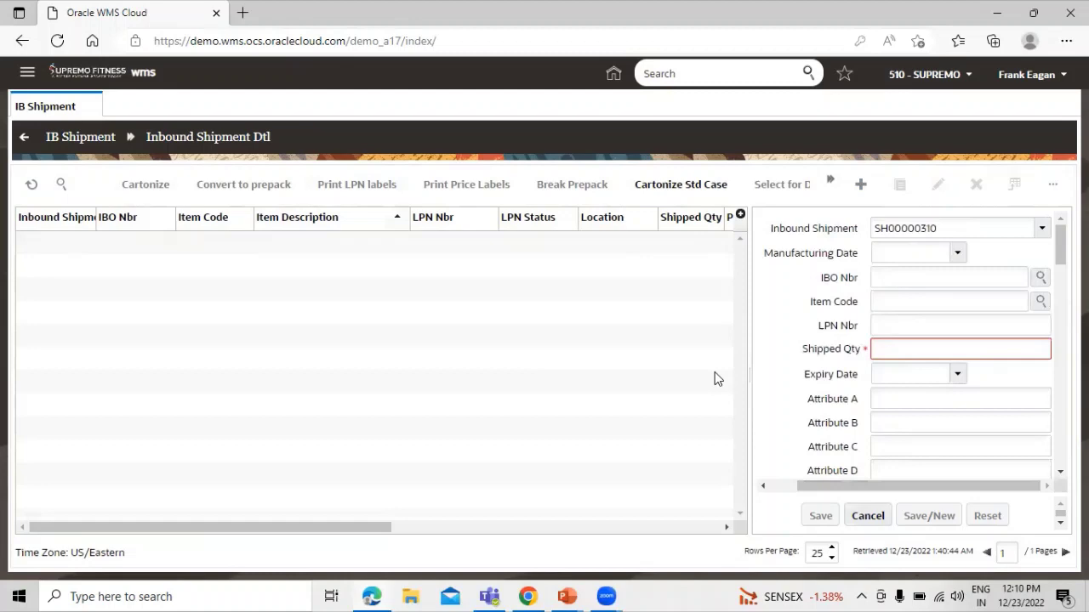
pyautogui.moveTo(748, 375); pyautogui.dragTo(632, 369)
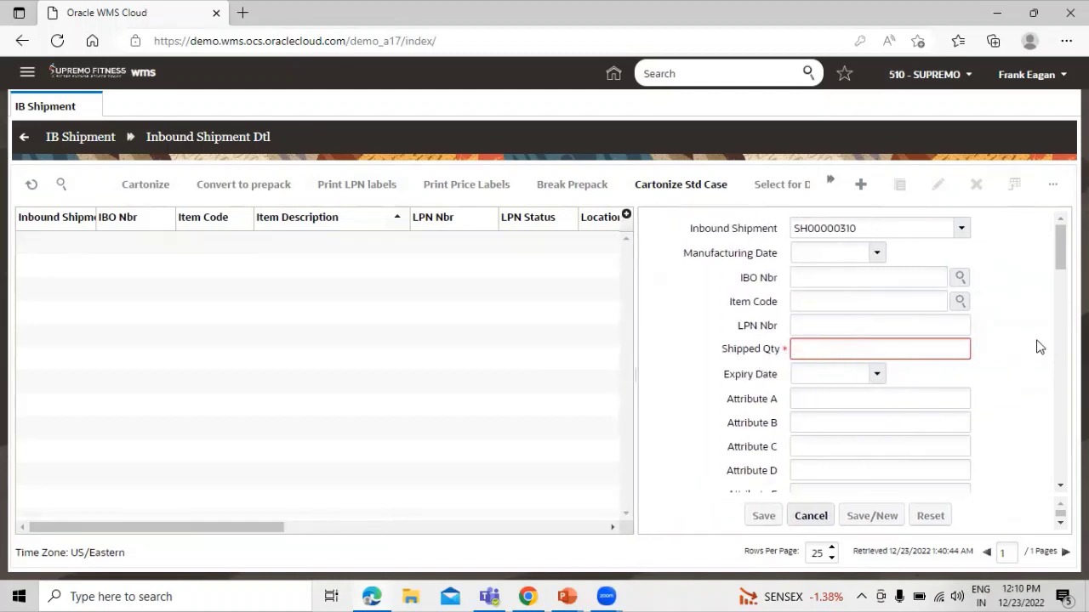
pyautogui.write('100')
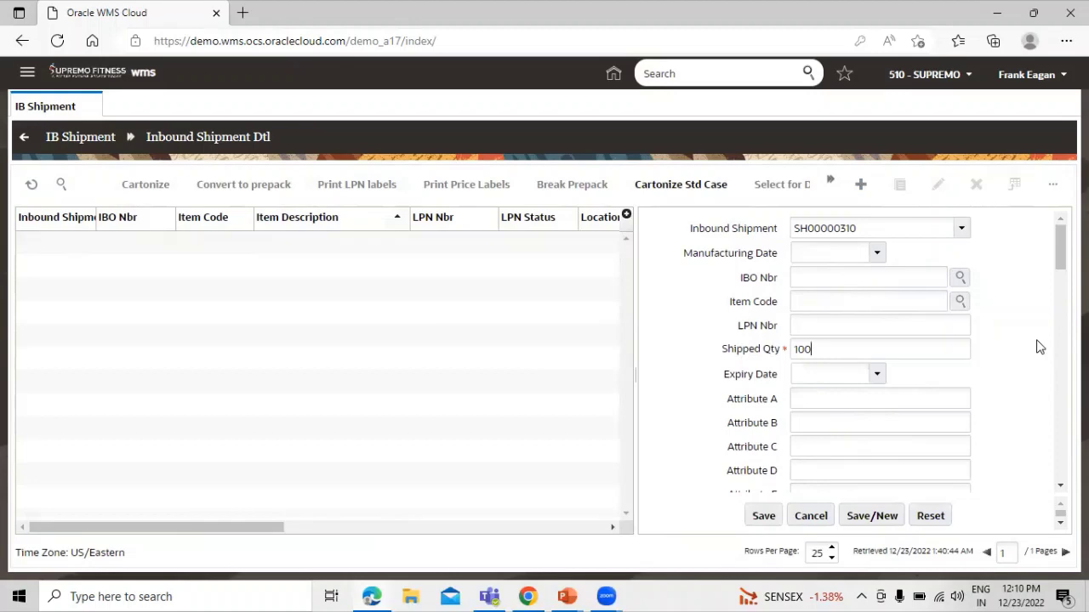
pyautogui.click(959, 303)
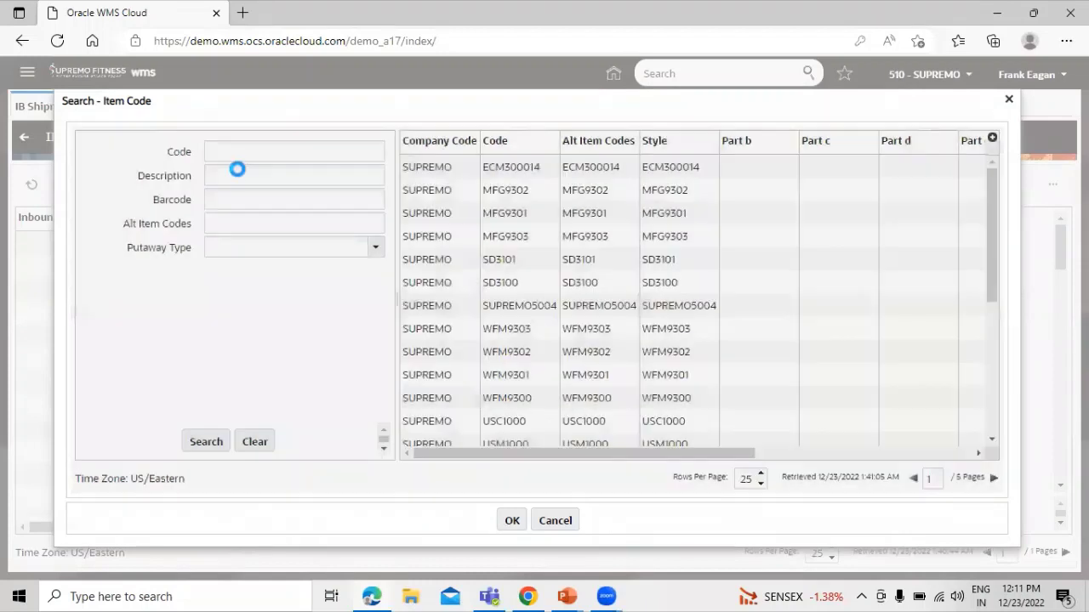
pyautogui.click(239, 175)
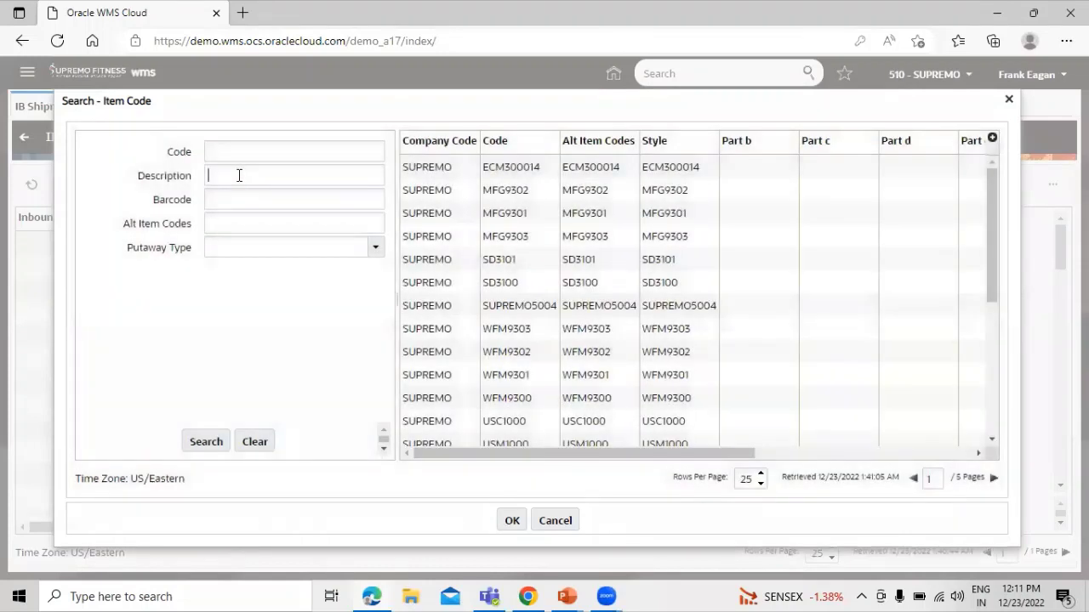
pyautogui.write('bearing')
pyautogui.click(206, 444)
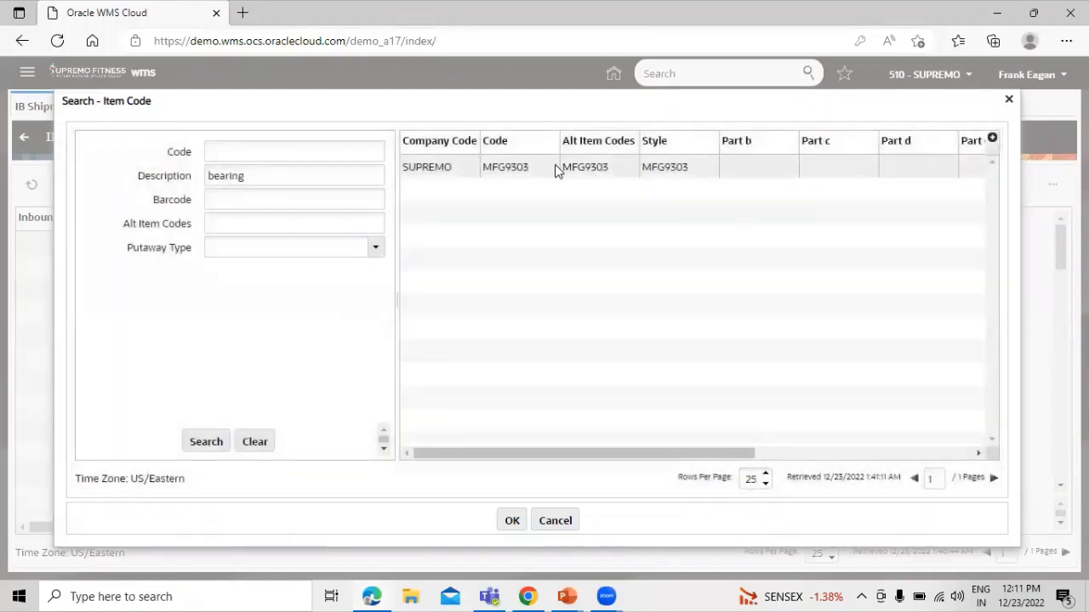
pyautogui.click(554, 167)
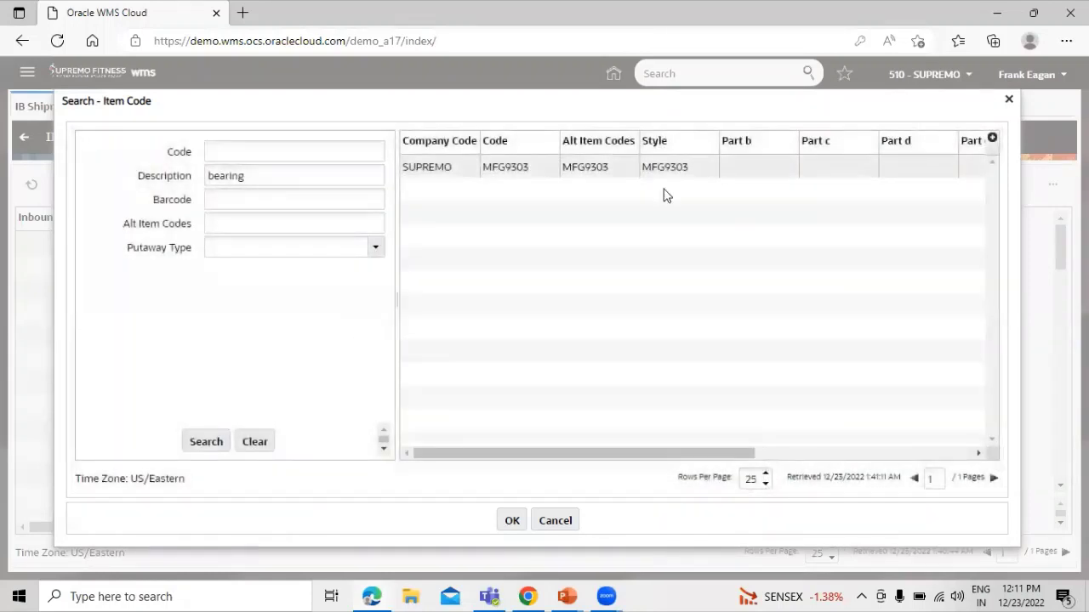
pyautogui.click(508, 519)
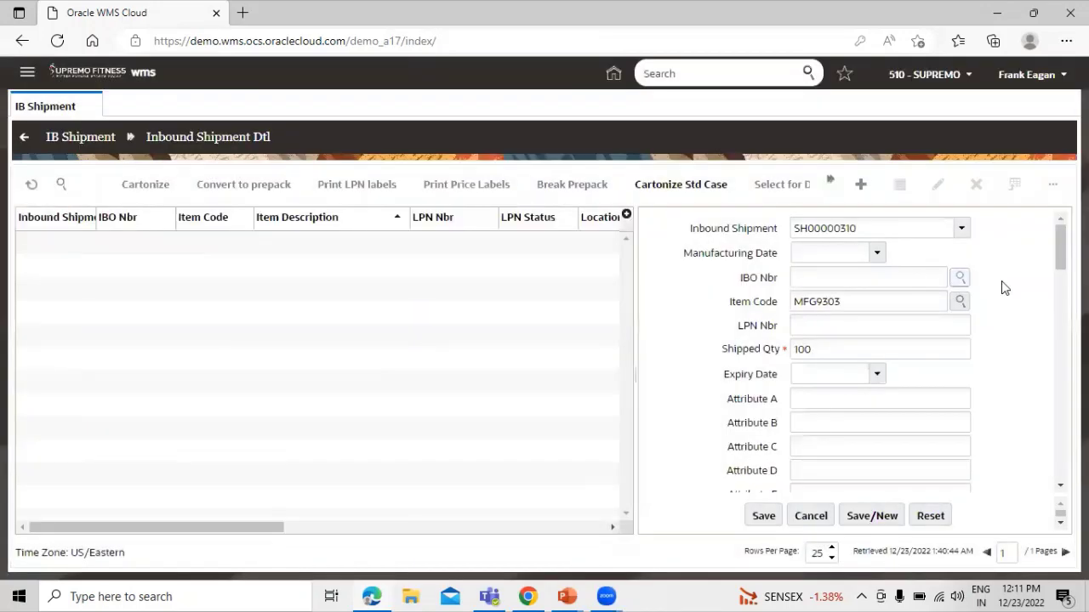
# - Save the MFG9303 Bearings line with 100 shipped and select it in the grid
pyautogui.scroll(-4, 1061, 365)
pyautogui.scroll(-6, 1061, 366)
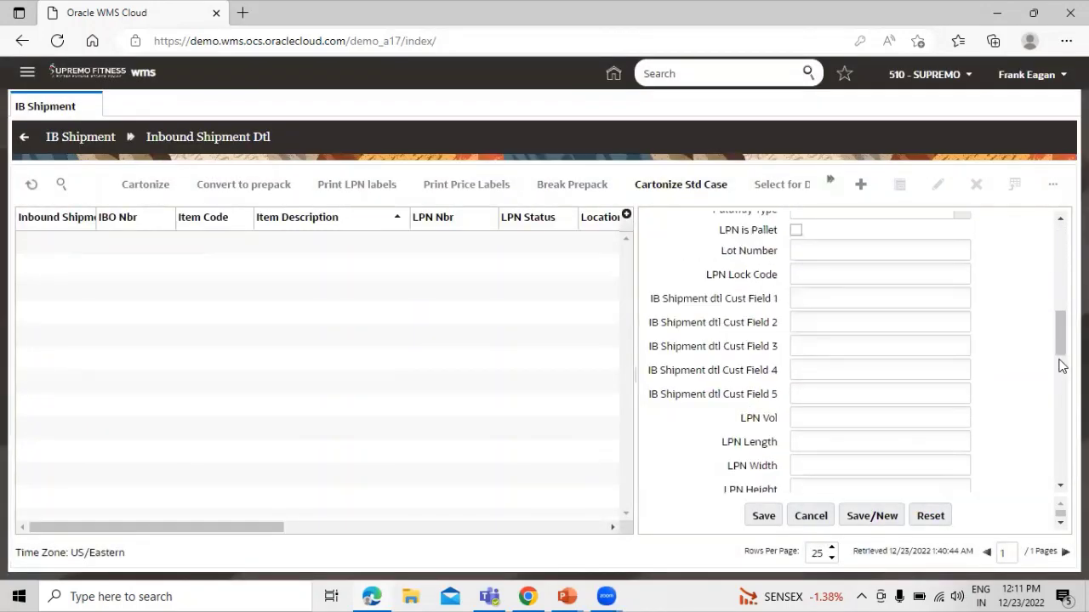
pyautogui.scroll(1, 1062, 366)
pyautogui.scroll(9, 1061, 366)
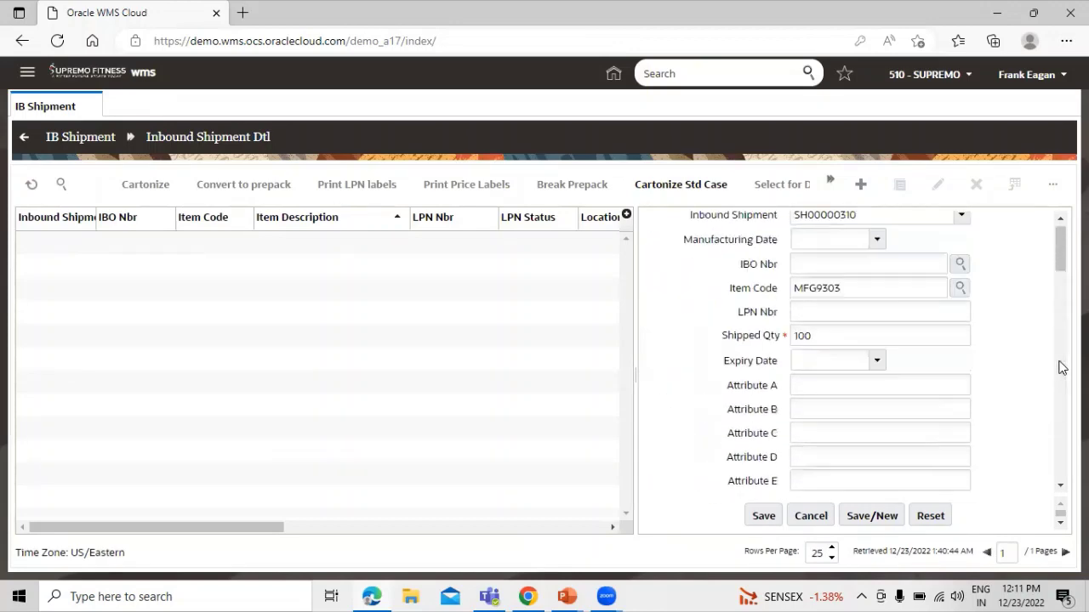
pyautogui.click(780, 518)
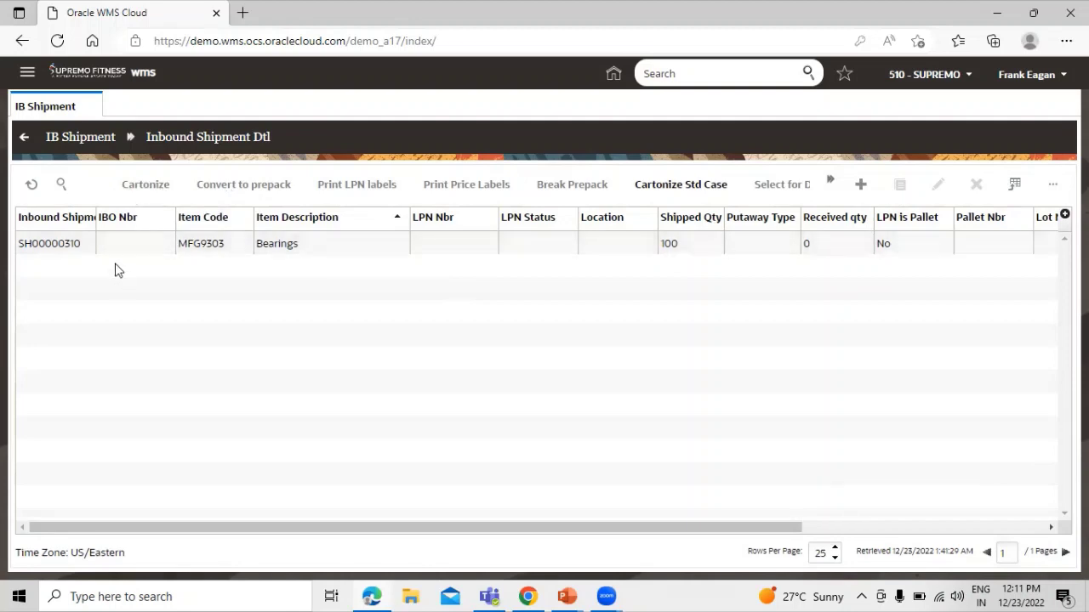
pyautogui.click(130, 244)
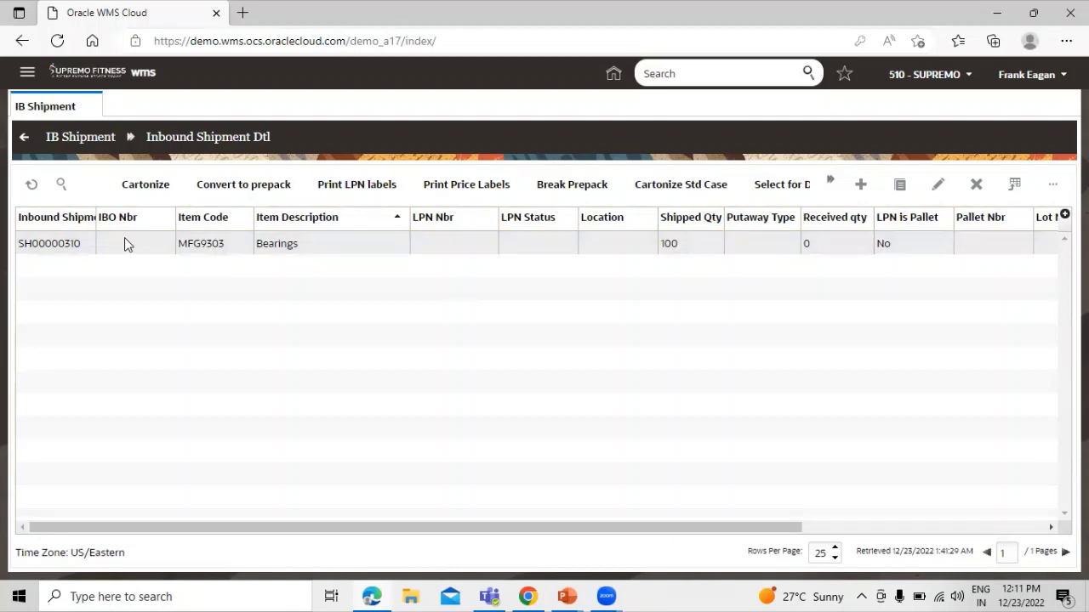
# - Set cartonizing for the Bearings line to 10 units per LPN, calculating 10 LPNs
pyautogui.click(146, 185)
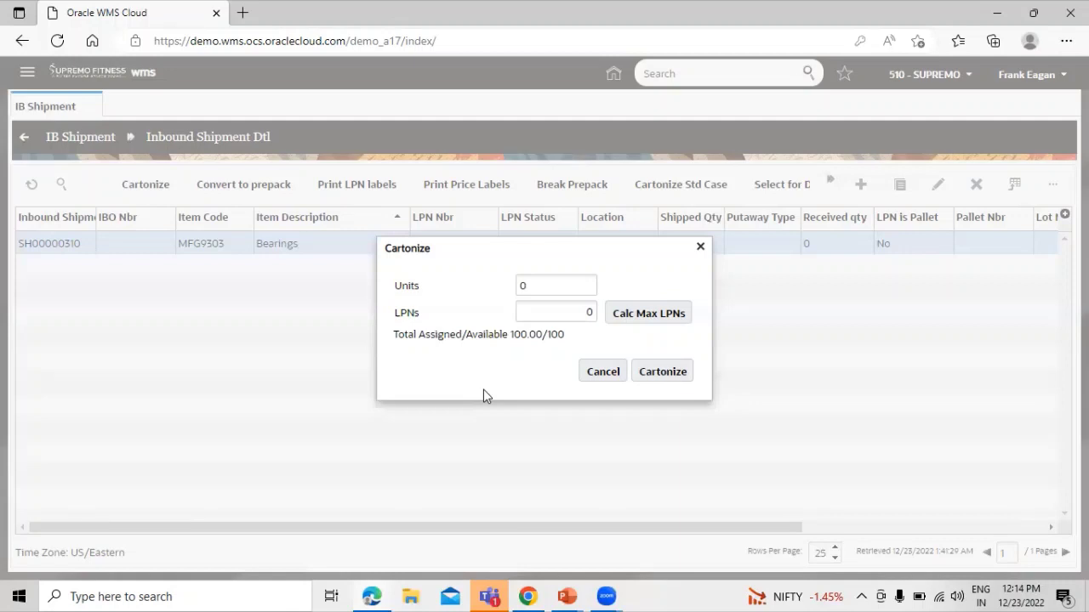
pyautogui.click(535, 284)
pyautogui.press('BackSpace')
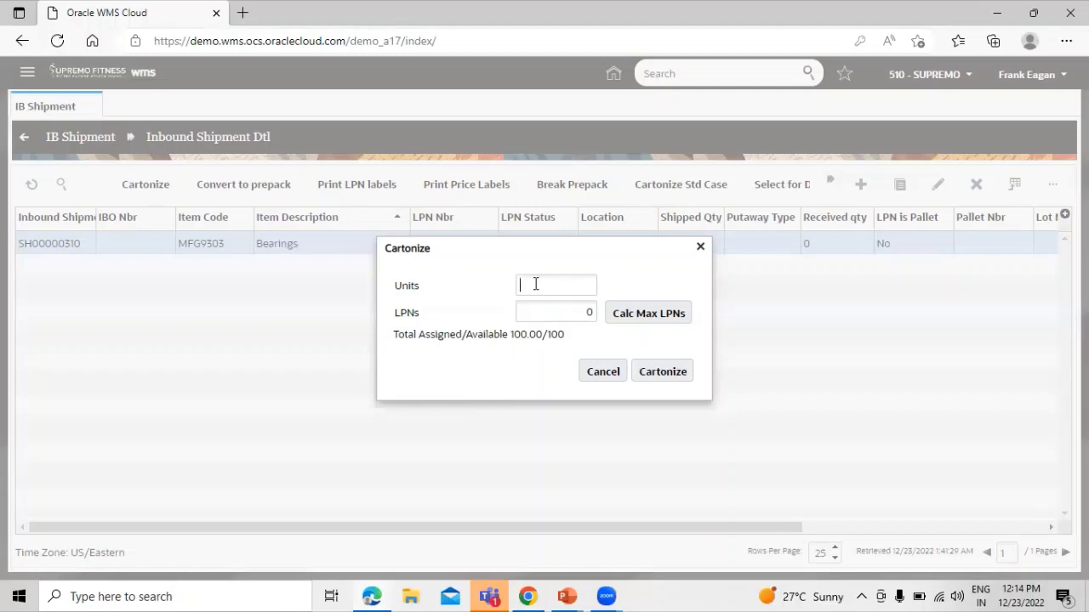
pyautogui.write('10')
pyautogui.doubleClick(586, 312)
pyautogui.press('BackSpace')
pyautogui.write('5')
pyautogui.click(656, 320)
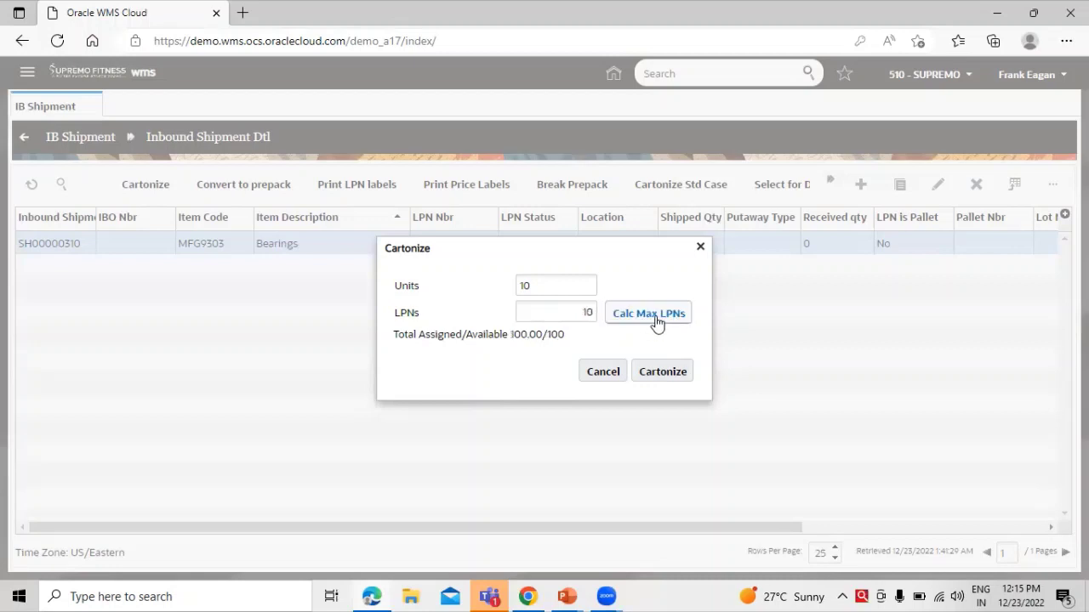
pyautogui.moveTo(582, 312); pyautogui.dragTo(604, 299)
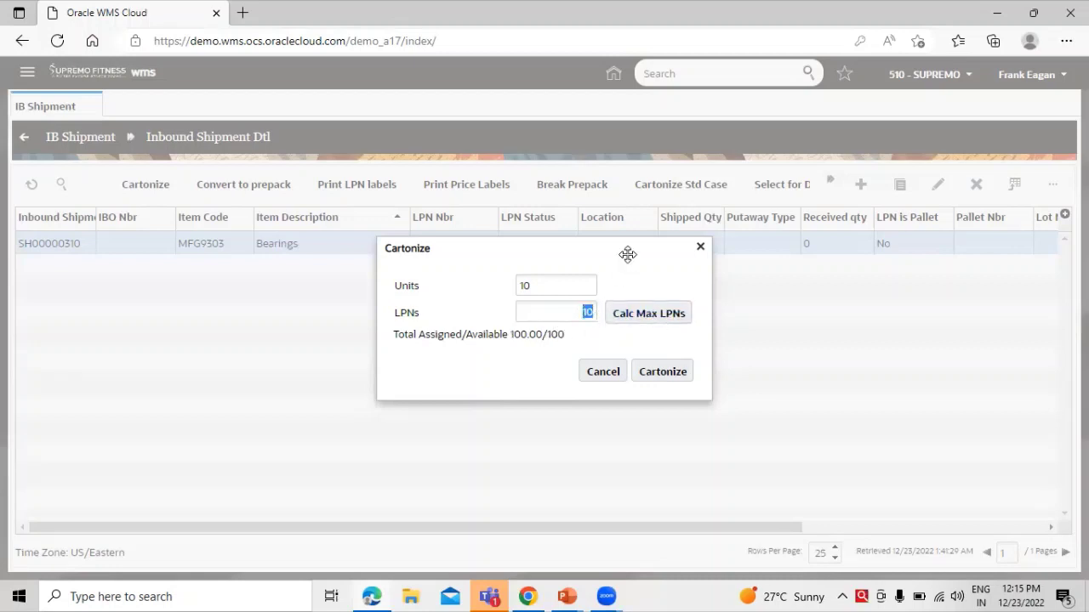
pyautogui.click(638, 274)
# - Cartonize the line and refresh to show LPNs IBLPN00000177 to IBLPN00000186
pyautogui.click(660, 374)
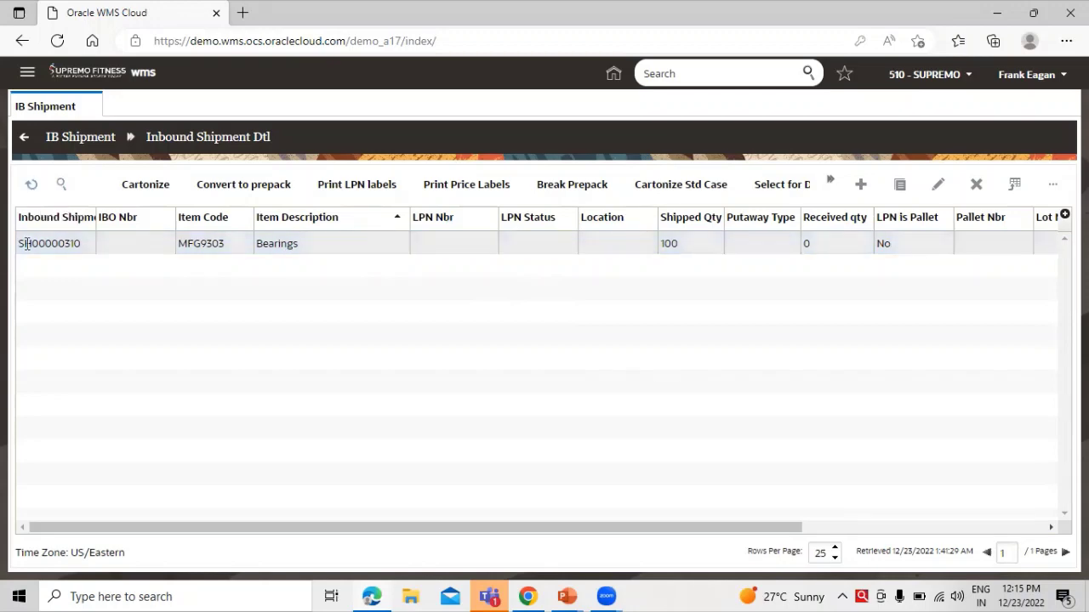
pyautogui.click(30, 186)
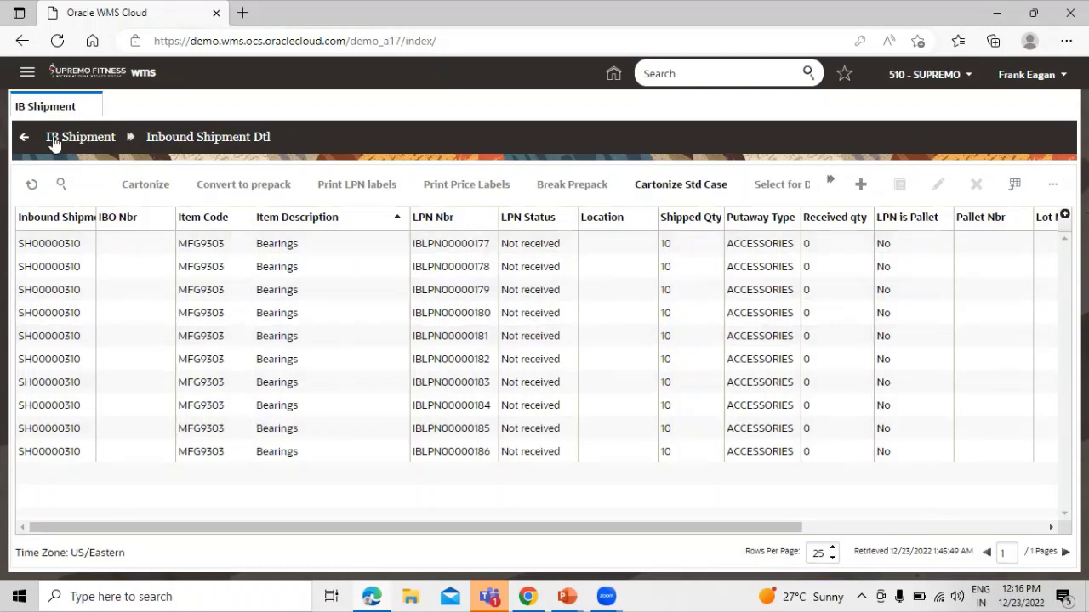
# - Print LPN labels for all 10 LPNs of shipment SH00000310 from the IB Shipment list
pyautogui.click(24, 141)
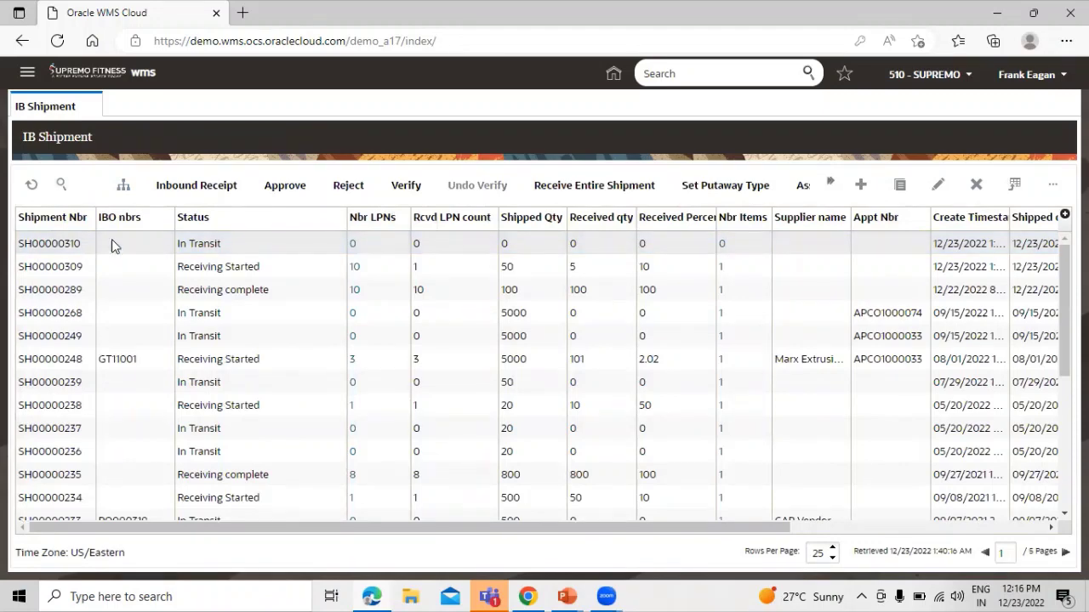
pyautogui.click(542, 246)
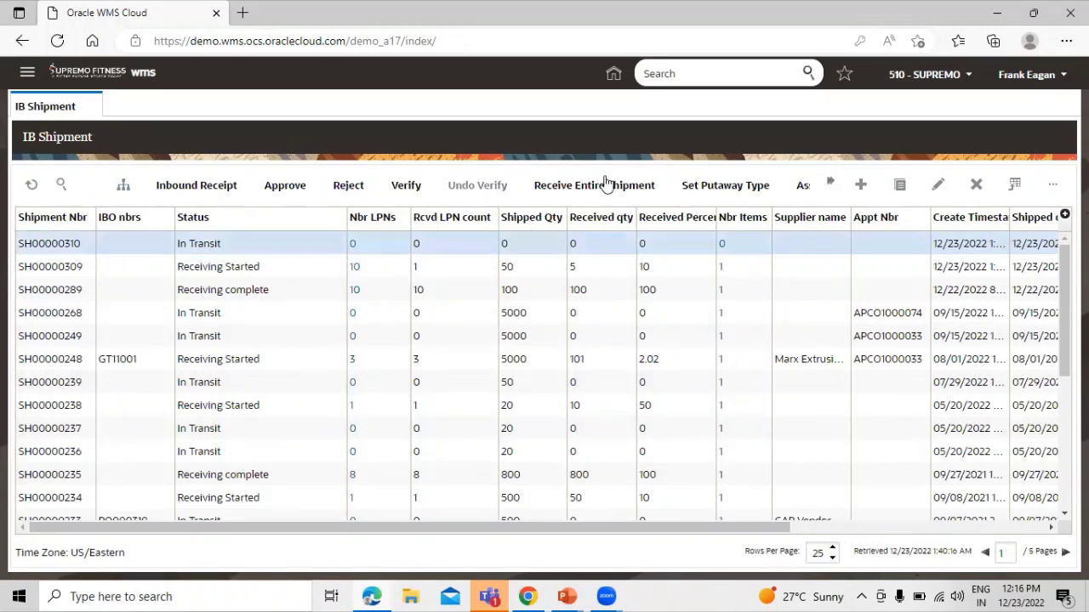
pyautogui.click(832, 184)
pyautogui.click(833, 184)
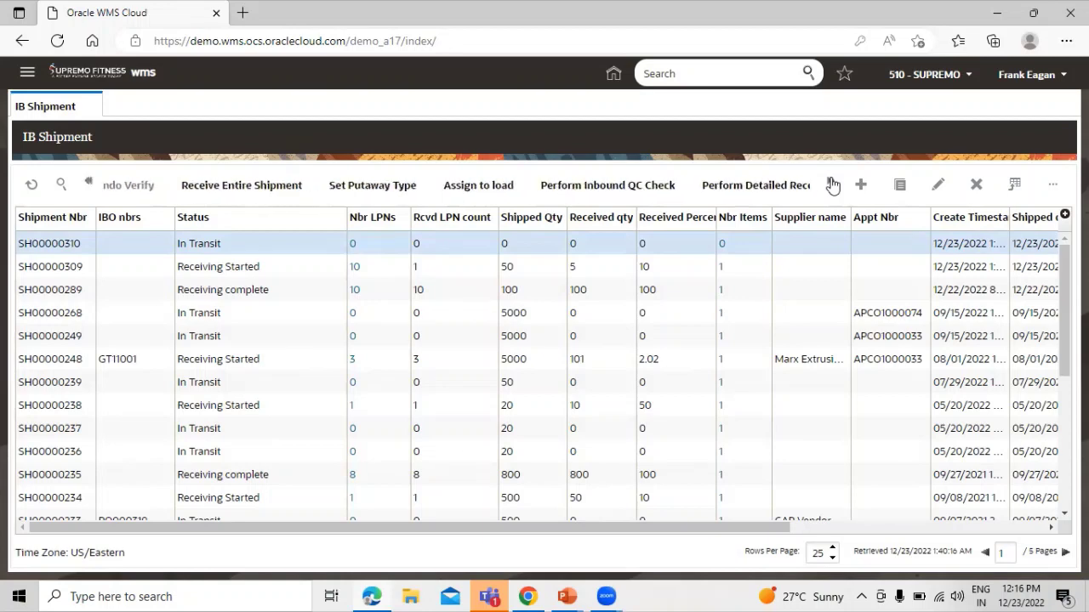
pyautogui.click(833, 184)
pyautogui.click(833, 184)
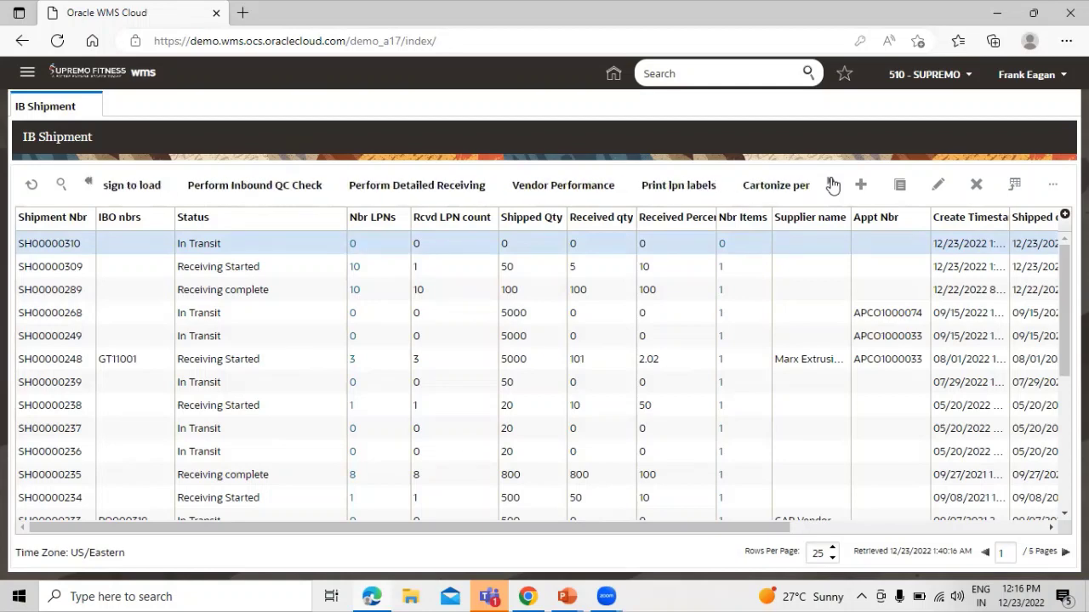
pyautogui.click(668, 187)
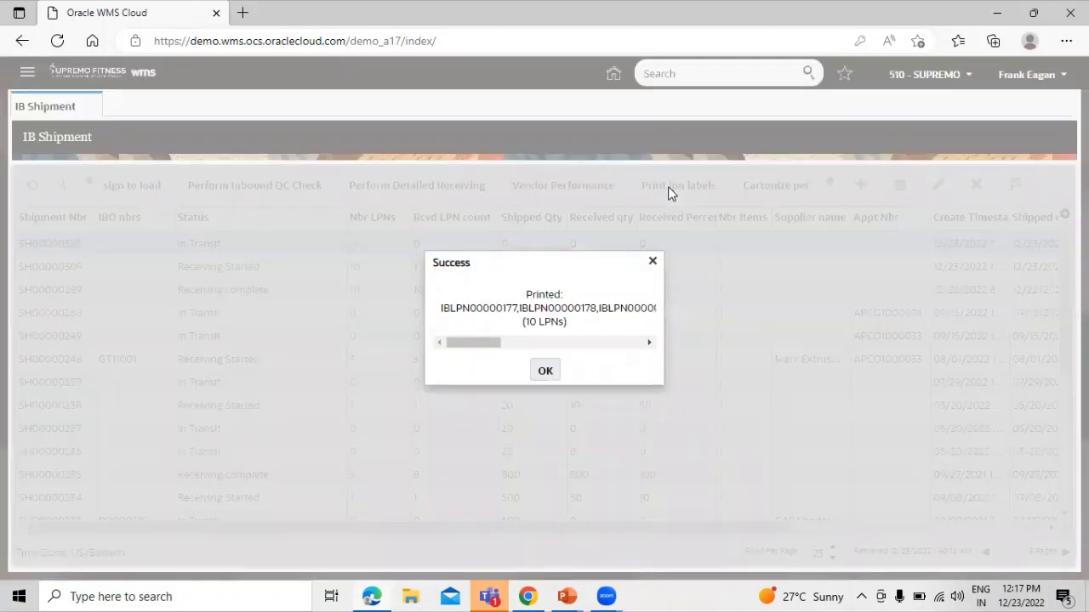
pyautogui.moveTo(527, 323); pyautogui.dragTo(566, 323)
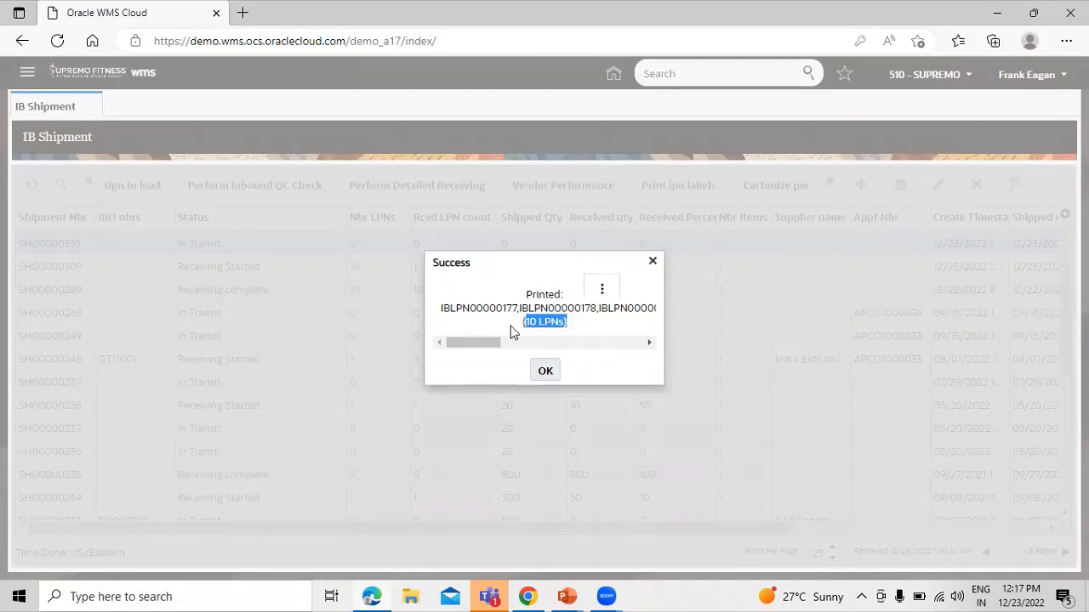
pyautogui.moveTo(457, 342); pyautogui.dragTo(624, 334)
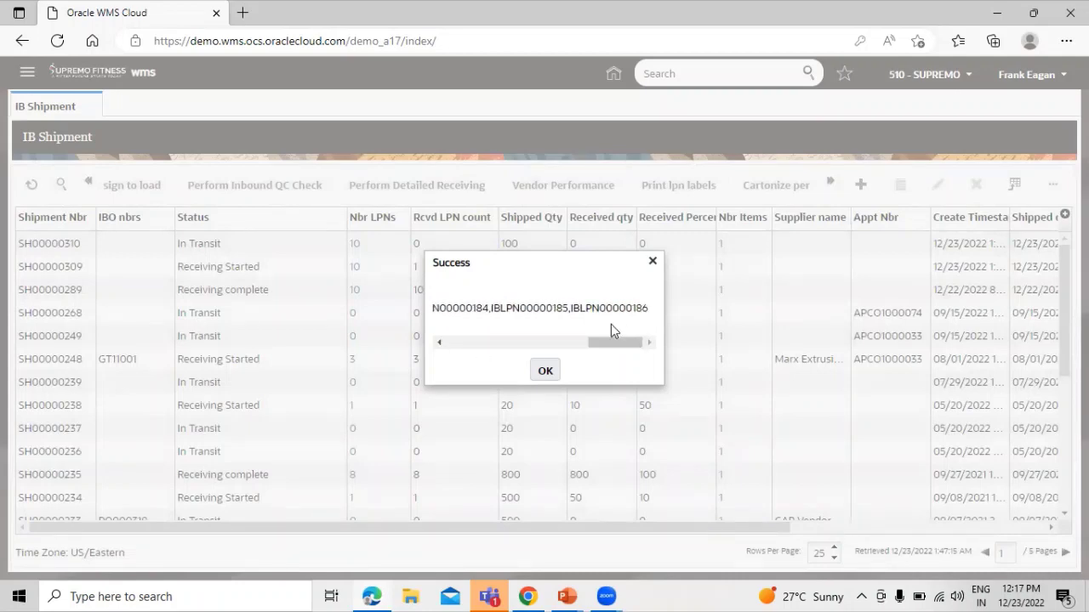
pyautogui.click(545, 372)
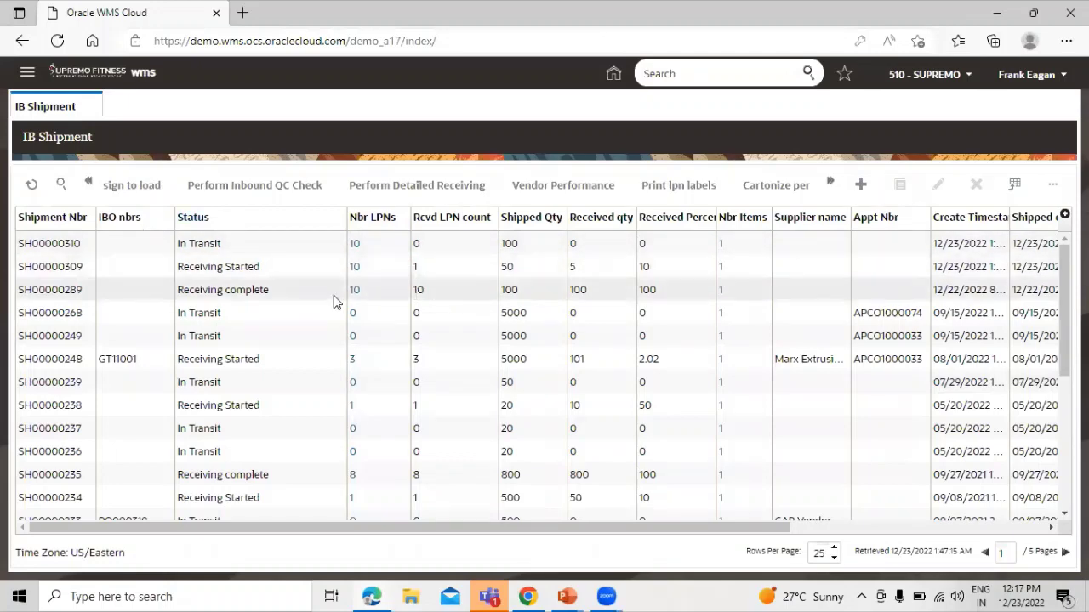
# - Open SH00000310's detail lines and select the first LPN, IBLPN00000177
pyautogui.click(71, 244)
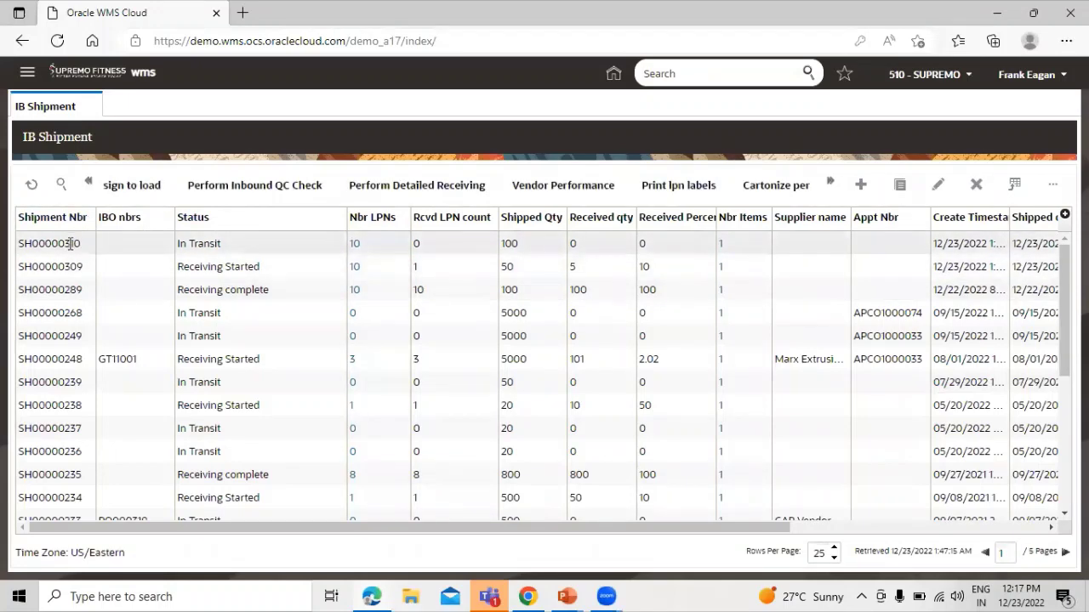
pyautogui.click(89, 183)
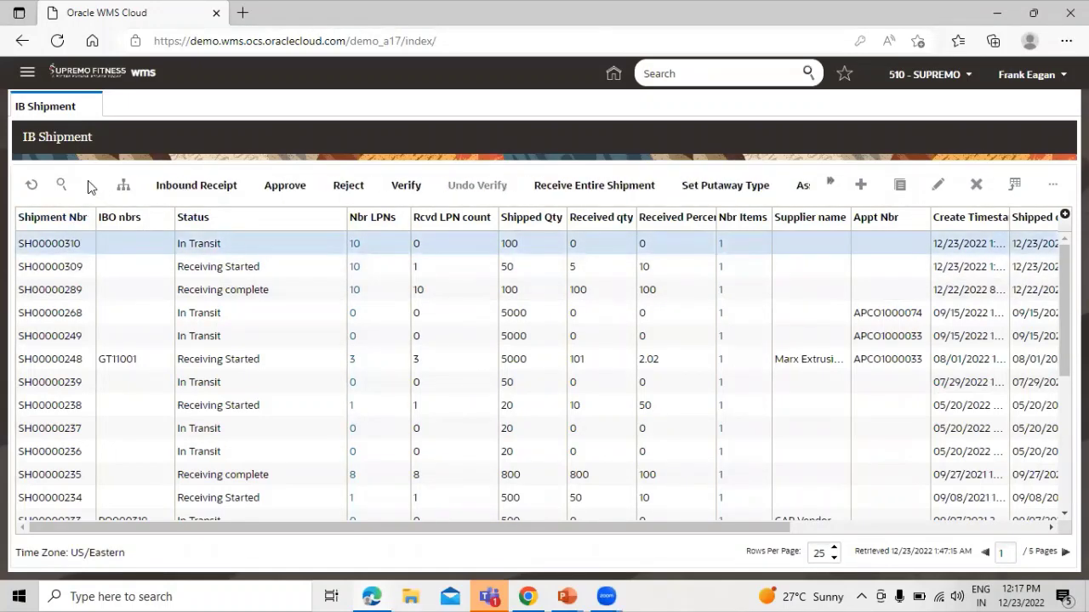
pyautogui.click(123, 188)
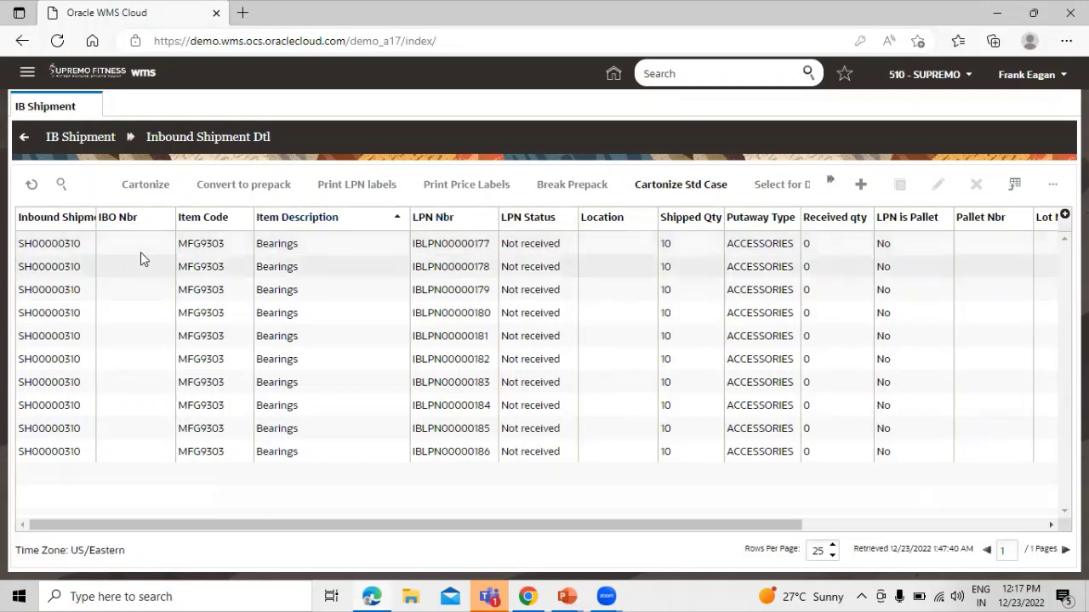
pyautogui.click(831, 185)
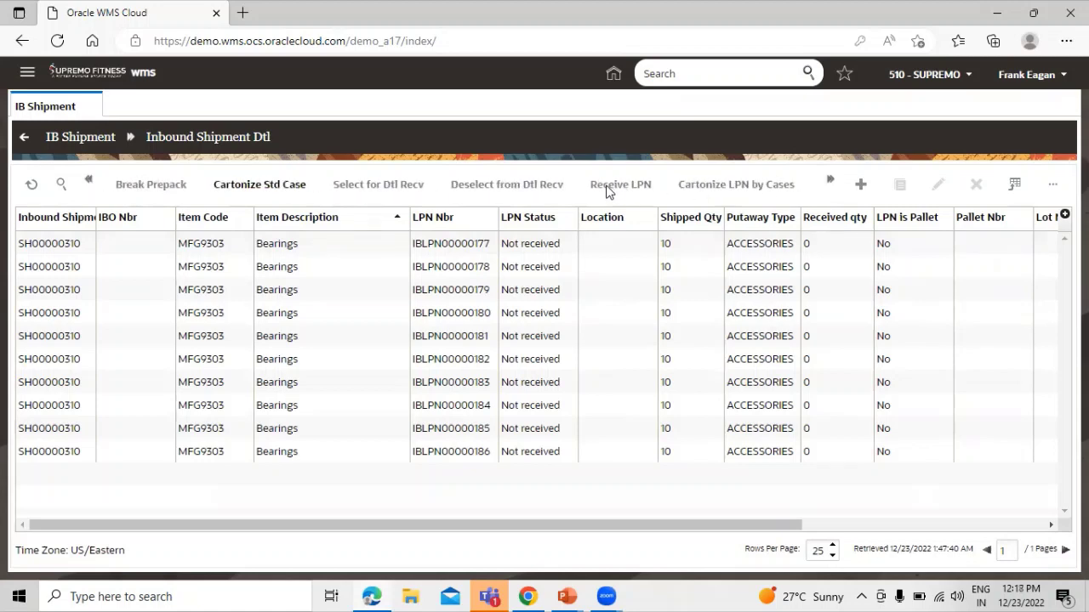
pyautogui.click(122, 245)
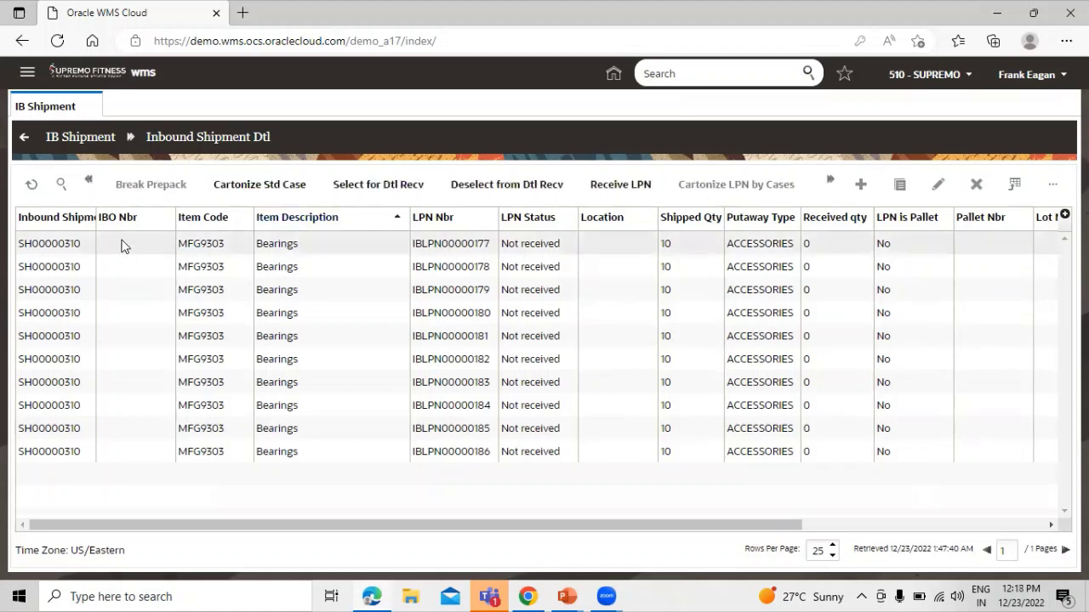
# - Receive LPN IBLPN00000177 and confirm the receipt
pyautogui.click(625, 195)
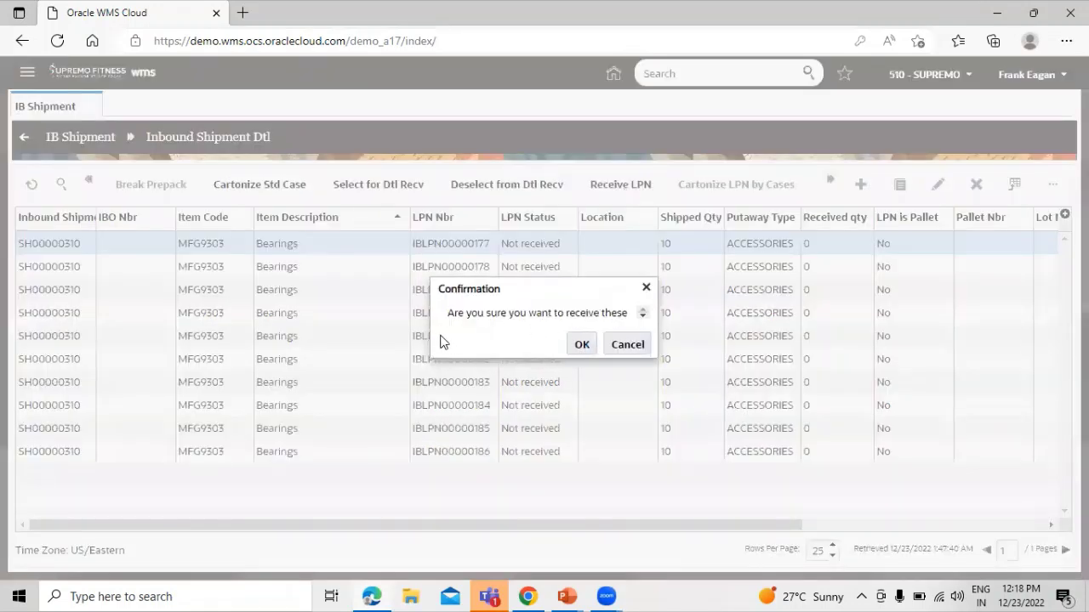
pyautogui.click(581, 344)
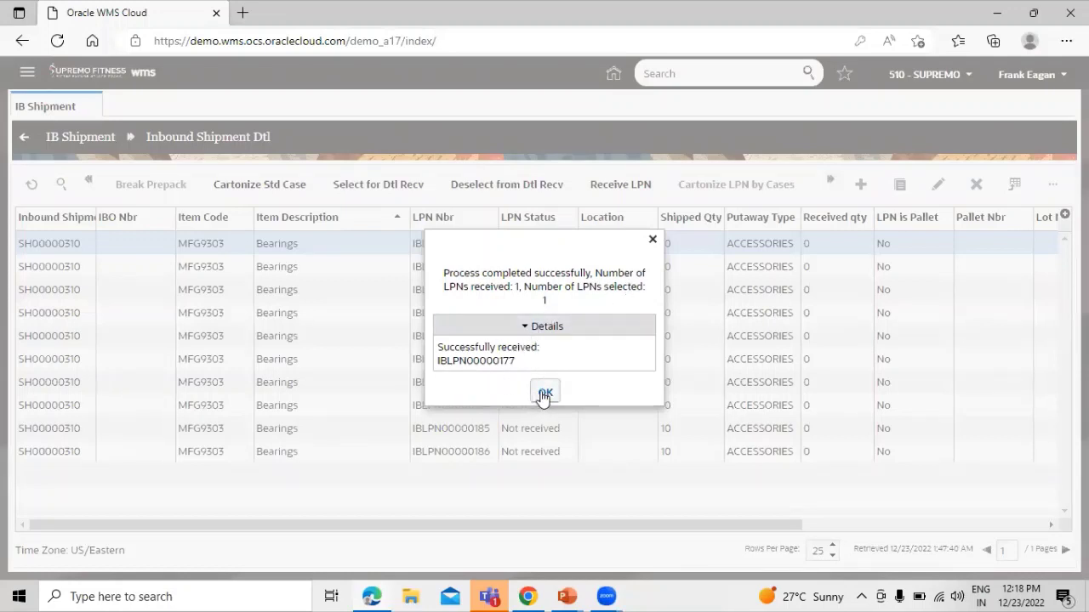
pyautogui.moveTo(553, 255); pyautogui.dragTo(554, 311)
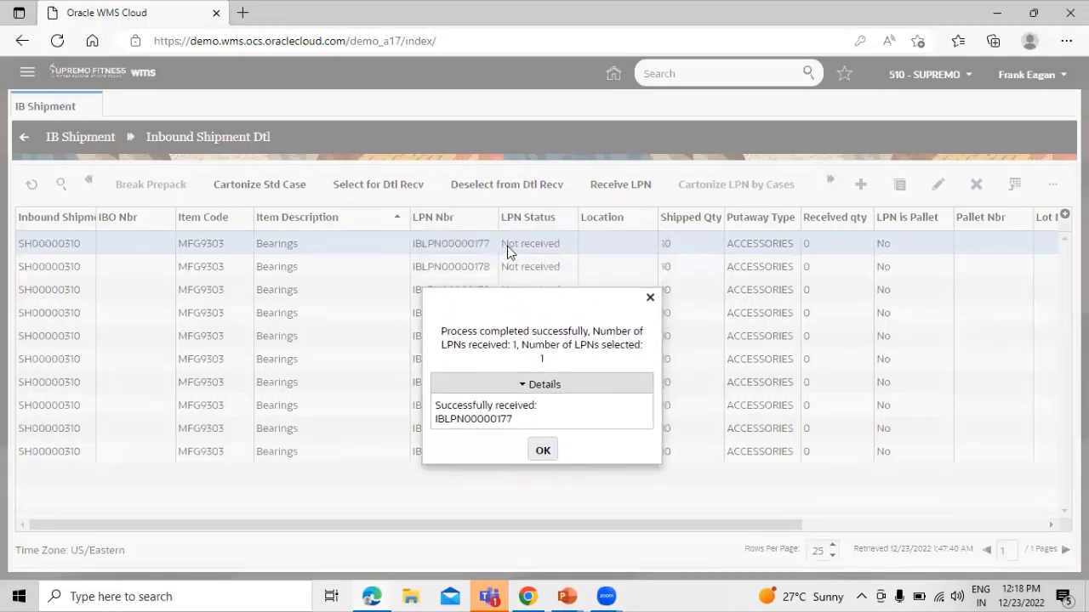
# - Close the receipt success message and refresh the LPN grid
pyautogui.click(543, 452)
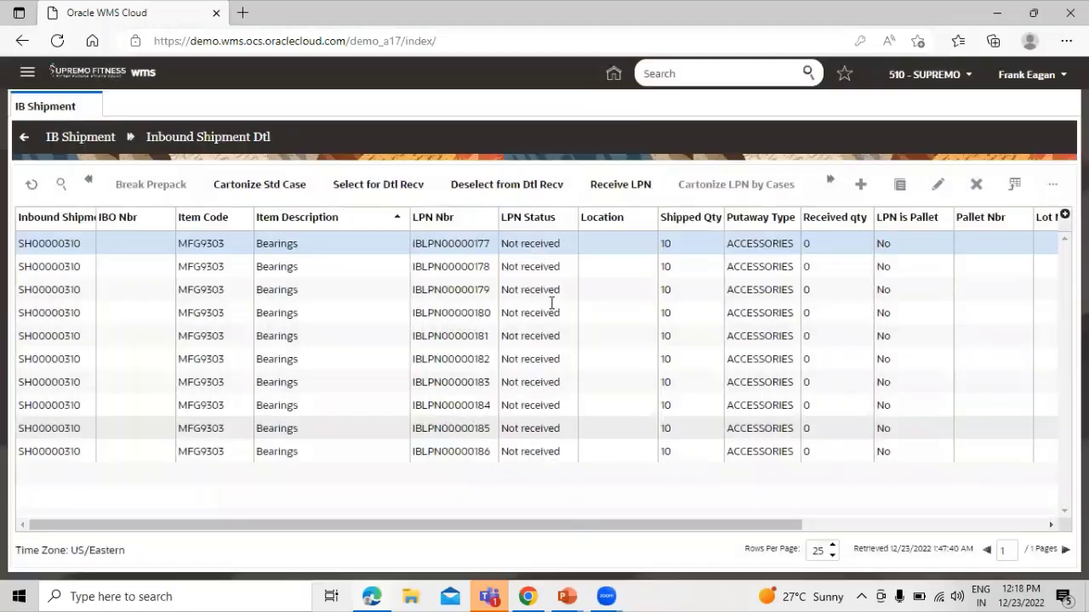
pyautogui.click(31, 184)
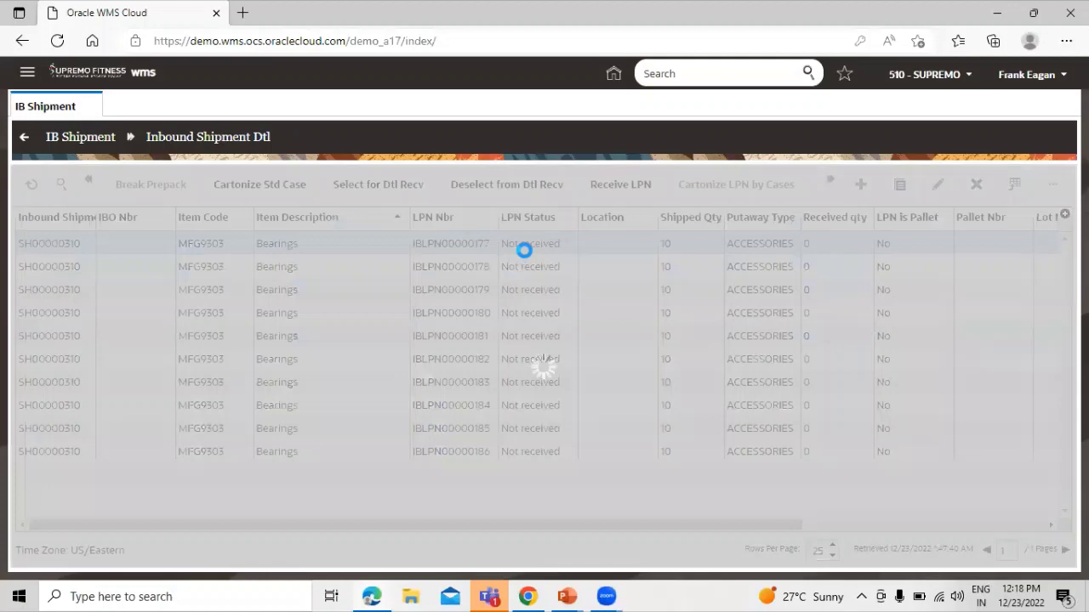